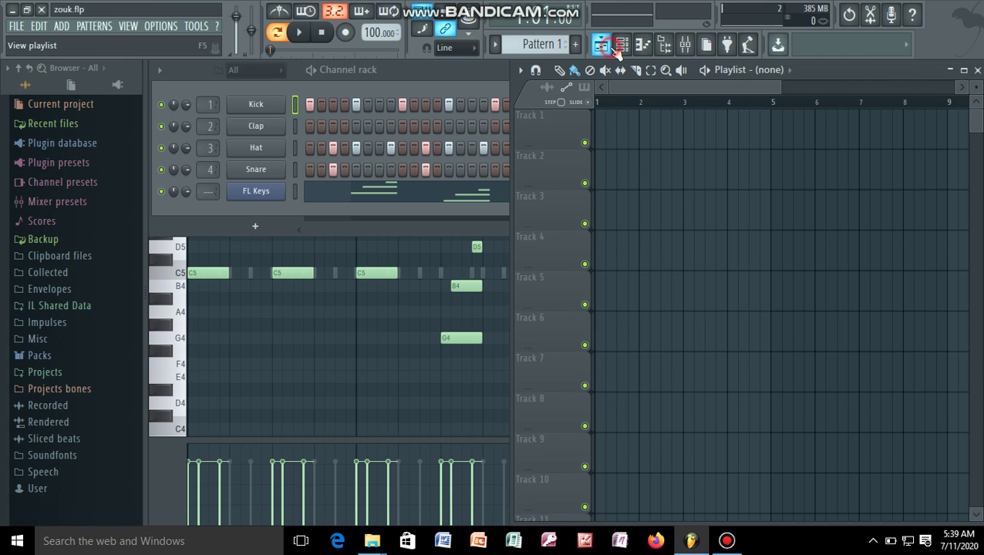
Check the piano roll, mixer and channel rack windows, and maximize the playlist.
{"action": "left_click", "coordinate": [642, 46]}
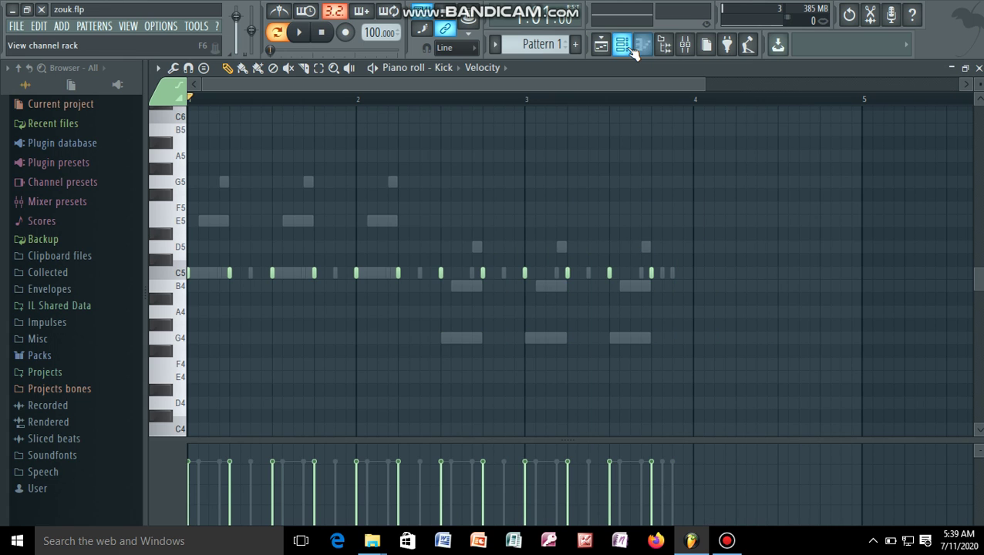
{"action": "left_click", "coordinate": [640, 50]}
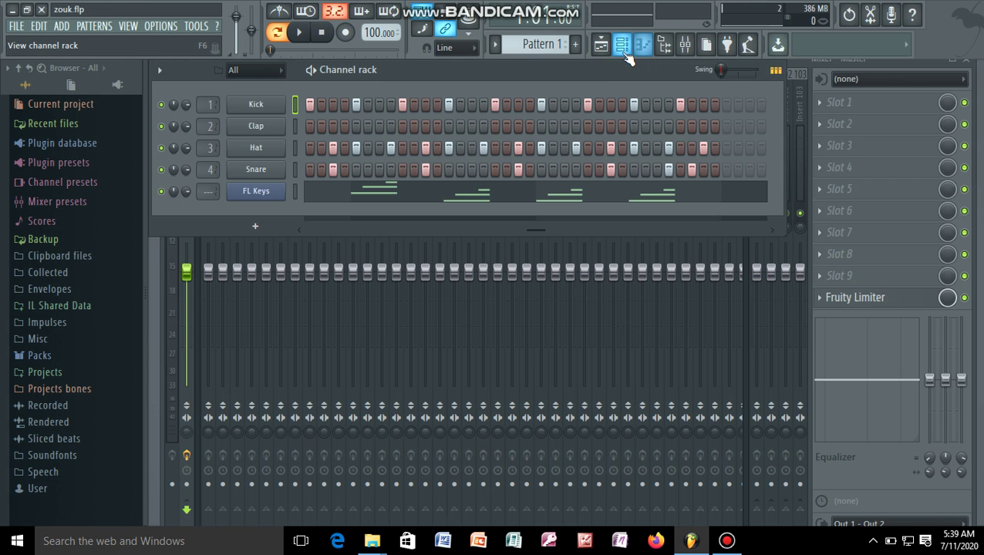
{"action": "left_click", "coordinate": [623, 53]}
{"action": "left_click", "coordinate": [602, 48]}
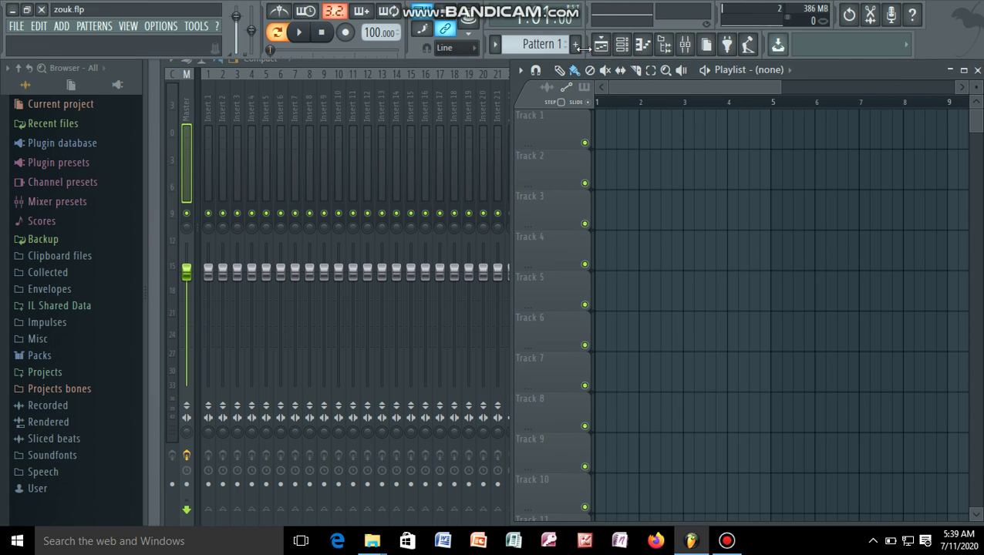
{"action": "left_click", "coordinate": [599, 51]}
{"action": "left_click", "coordinate": [602, 53]}
{"action": "left_click", "coordinate": [962, 71]}
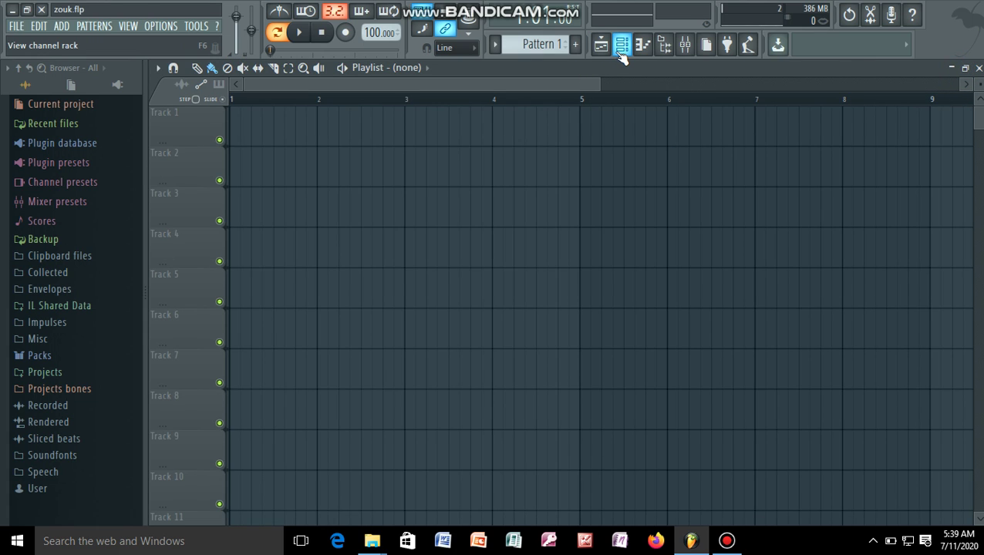
Open the FL Keys notes in the piano roll and play the pattern with all its bars in view.
{"action": "key", "text": "F6"}
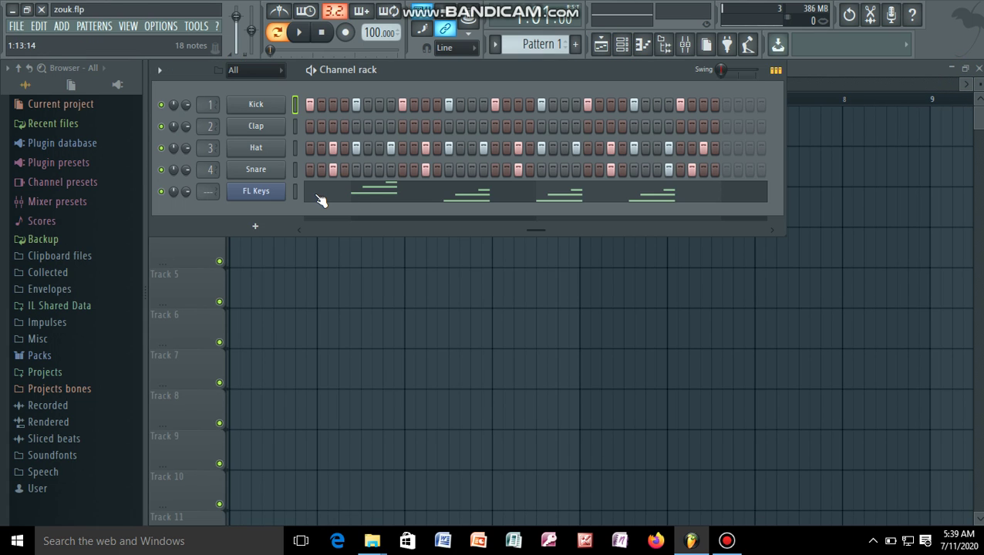
{"action": "left_click", "coordinate": [315, 194]}
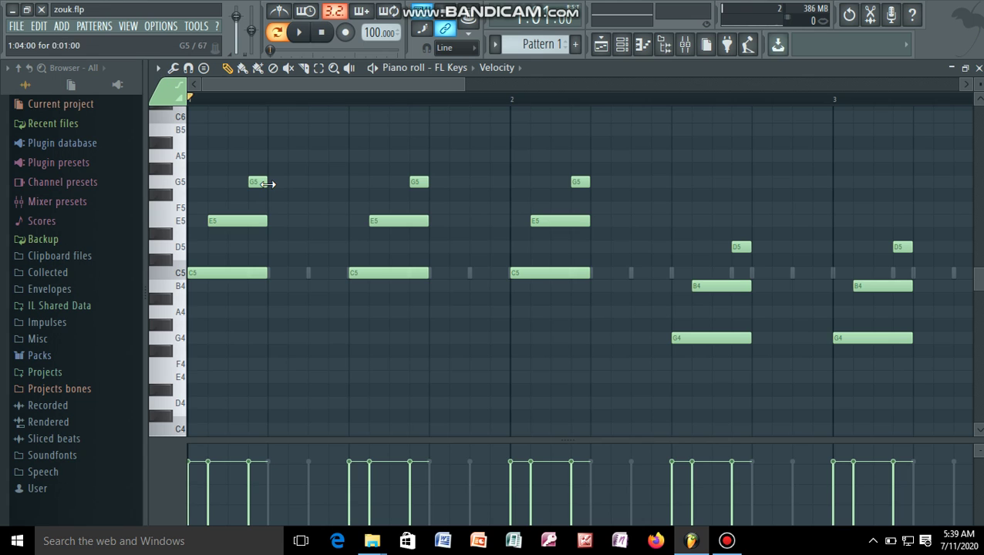
{"action": "key", "text": "space"}
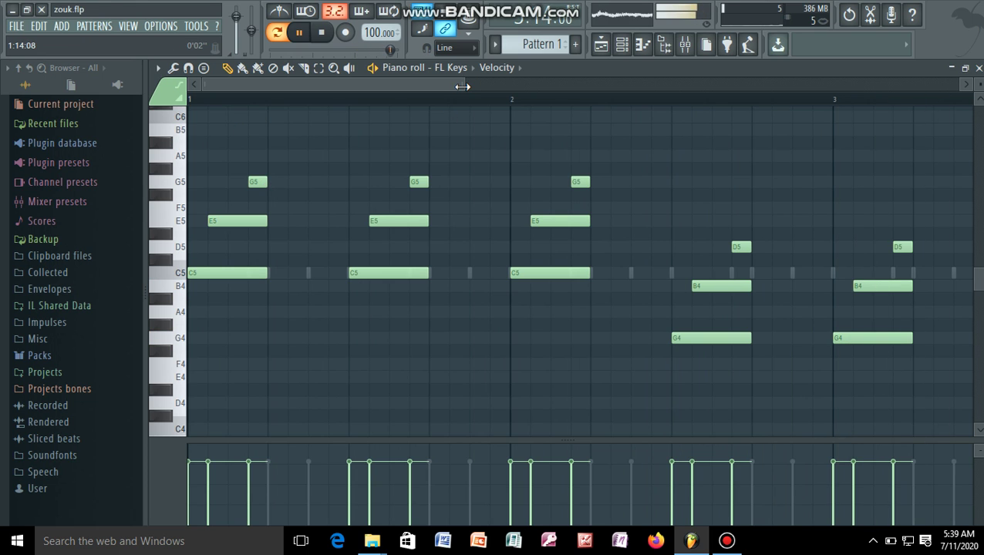
{"action": "left_click_drag", "start_coordinate": [560, 112], "coordinate": [702, 121]}
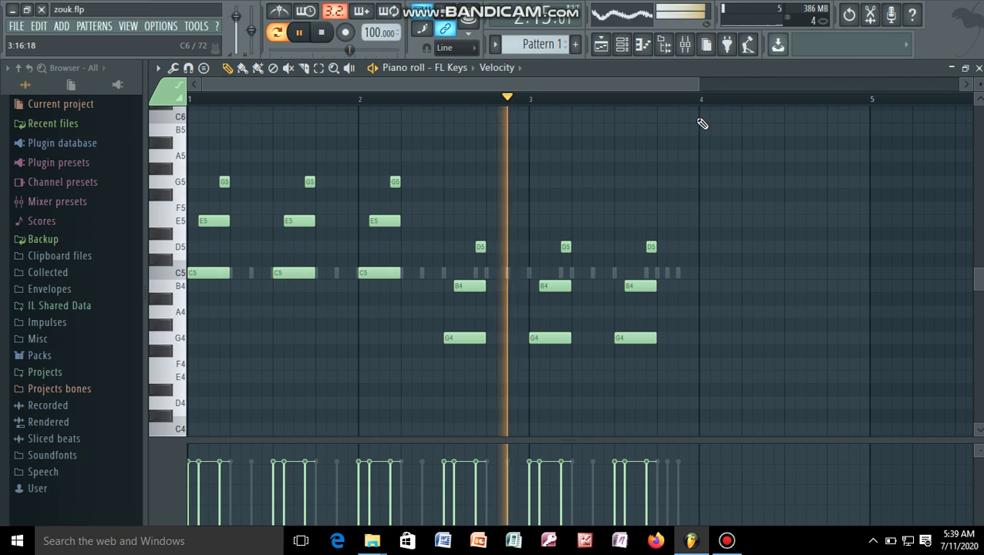
{"action": "key", "text": "space"}
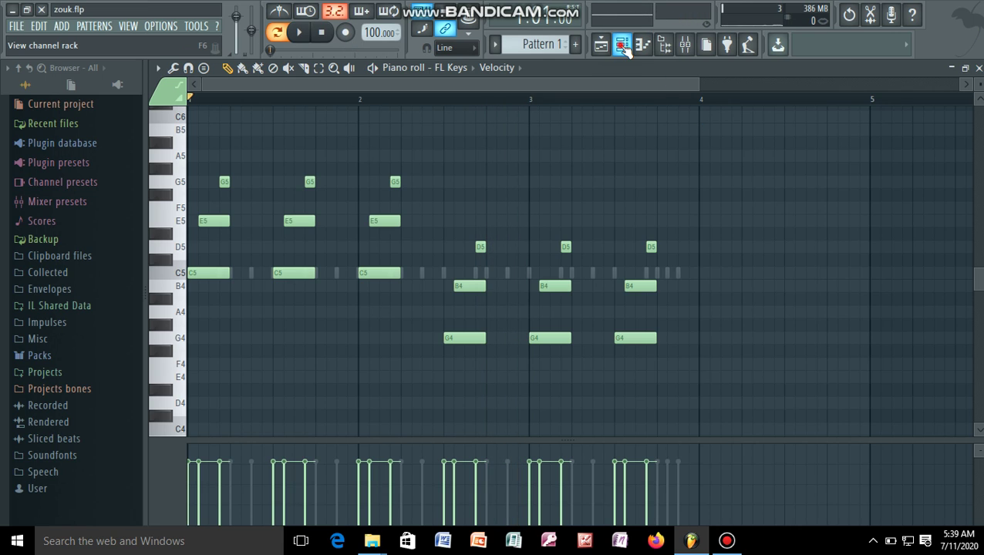
Solo the Snare channel in the channel rack and play the pattern.
{"action": "left_click", "coordinate": [622, 44]}
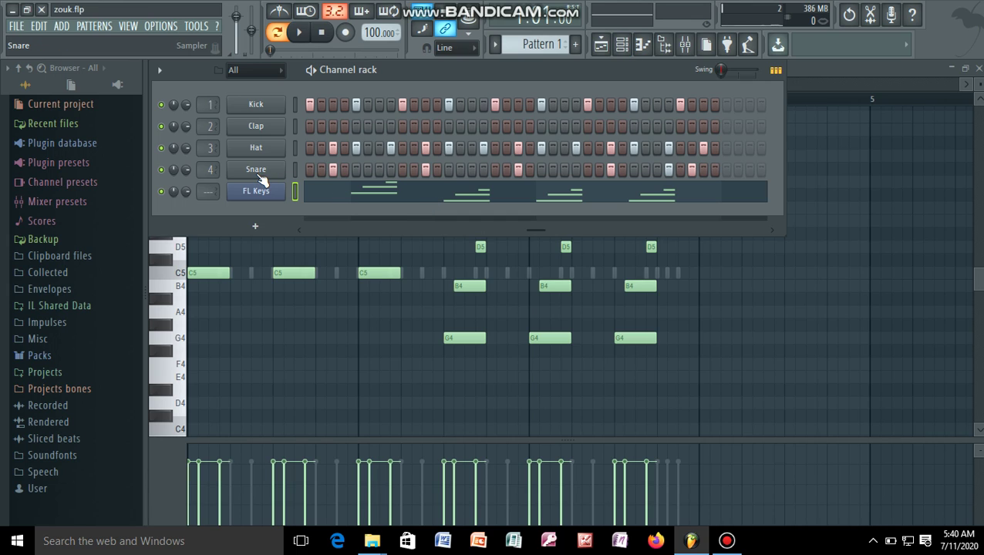
{"action": "right_click", "coordinate": [162, 192]}
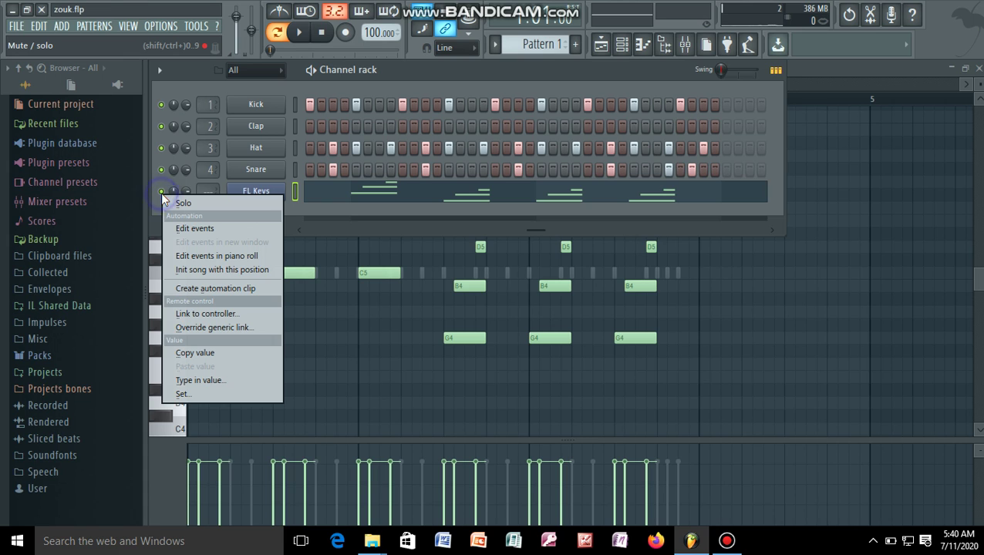
{"action": "right_click", "coordinate": [161, 169]}
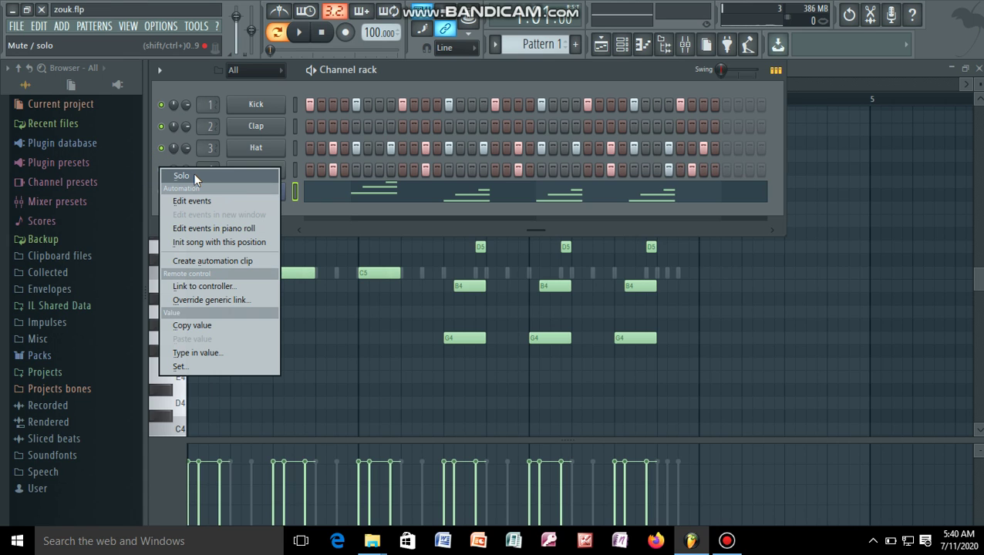
{"action": "left_click", "coordinate": [182, 175]}
{"action": "key", "text": "space"}
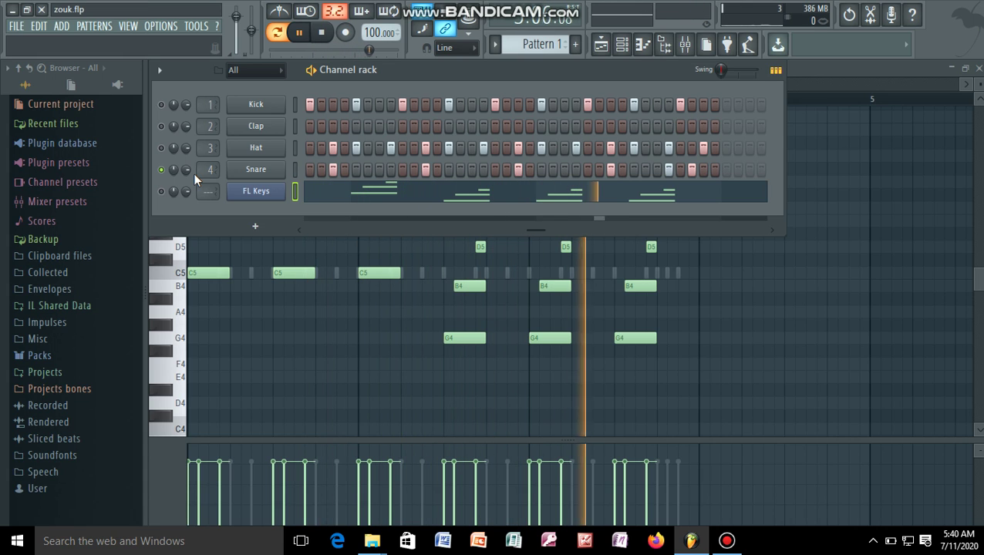
{"action": "right_click", "coordinate": [259, 172]}
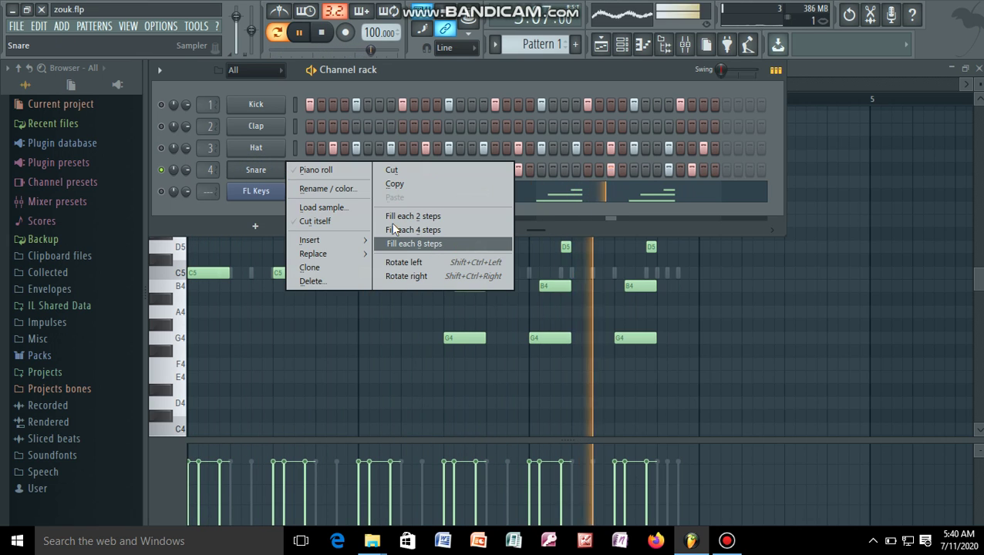
Unmute the Kick, Hat and FL Keys channels and adjust the Kick and Snare volumes.
{"action": "left_click", "coordinate": [160, 148]}
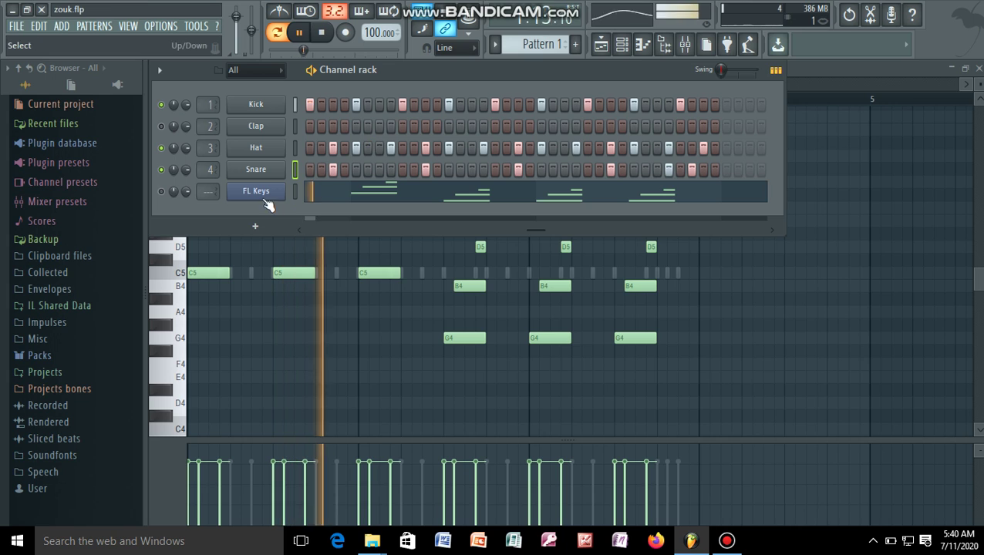
{"action": "left_click", "coordinate": [163, 192]}
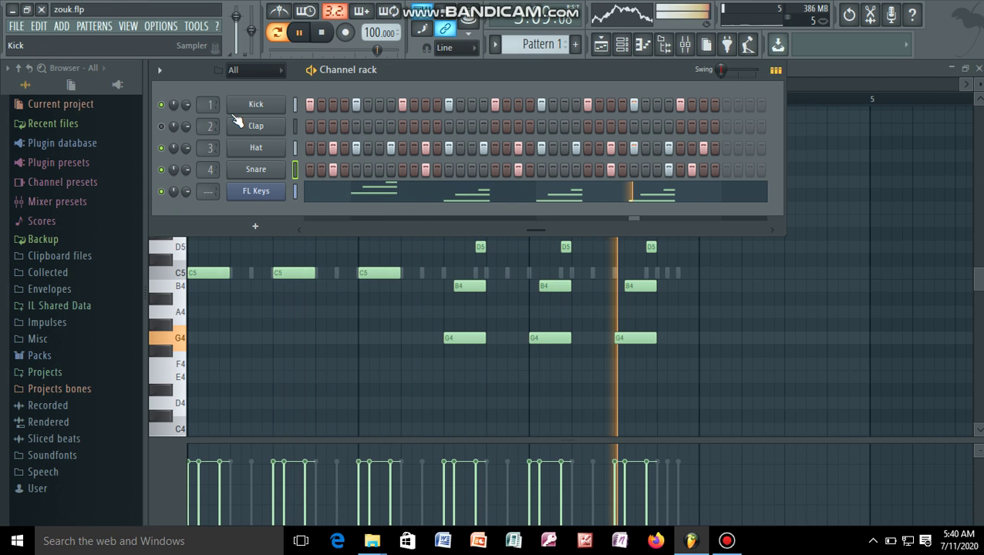
{"action": "left_click_drag", "start_coordinate": [187, 109], "coordinate": [186, 115]}
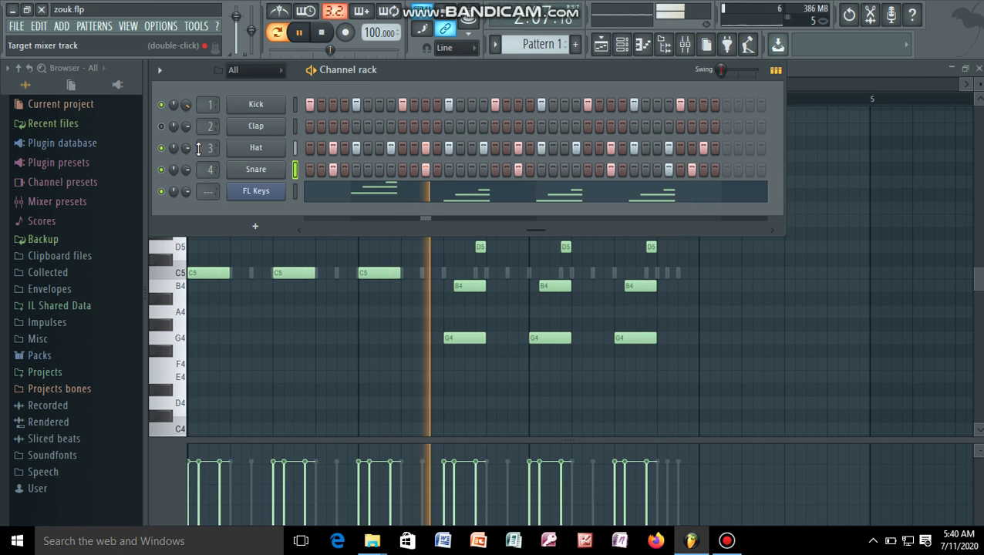
{"action": "left_click_drag", "start_coordinate": [185, 170], "coordinate": [185, 147]}
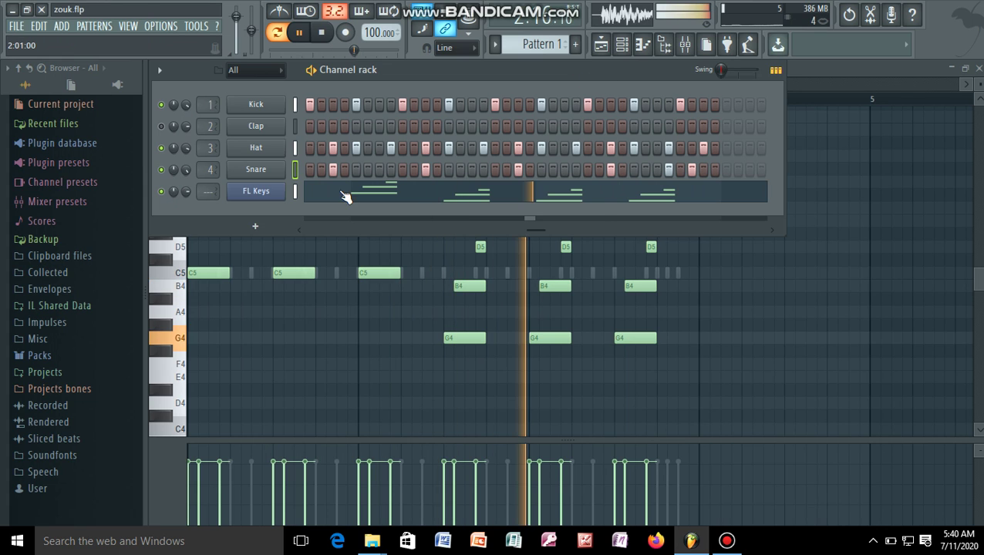
Add a BooBass channel and open its empty piano roll.
{"action": "left_click", "coordinate": [255, 226]}
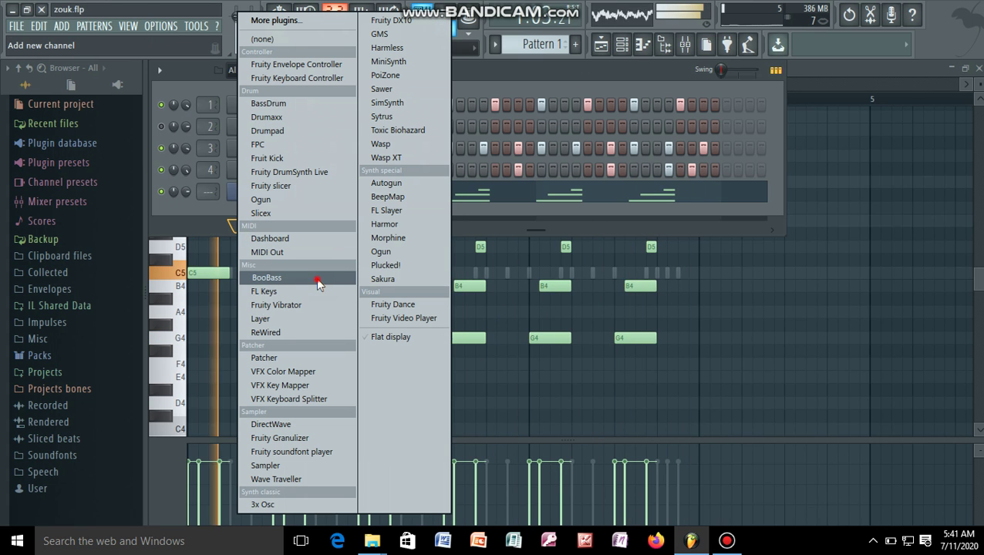
{"action": "left_click", "coordinate": [316, 278]}
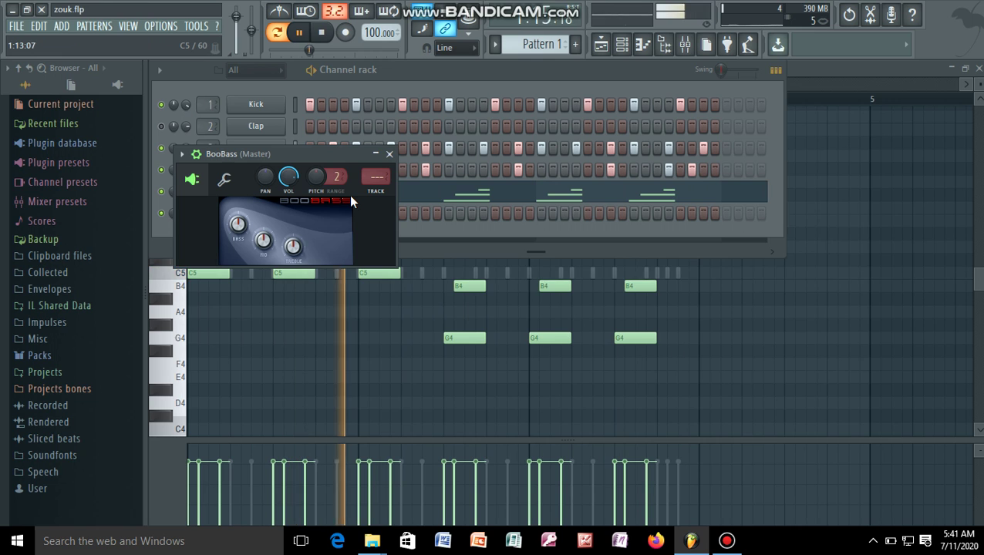
{"action": "left_click", "coordinate": [390, 154]}
{"action": "right_click", "coordinate": [262, 217]}
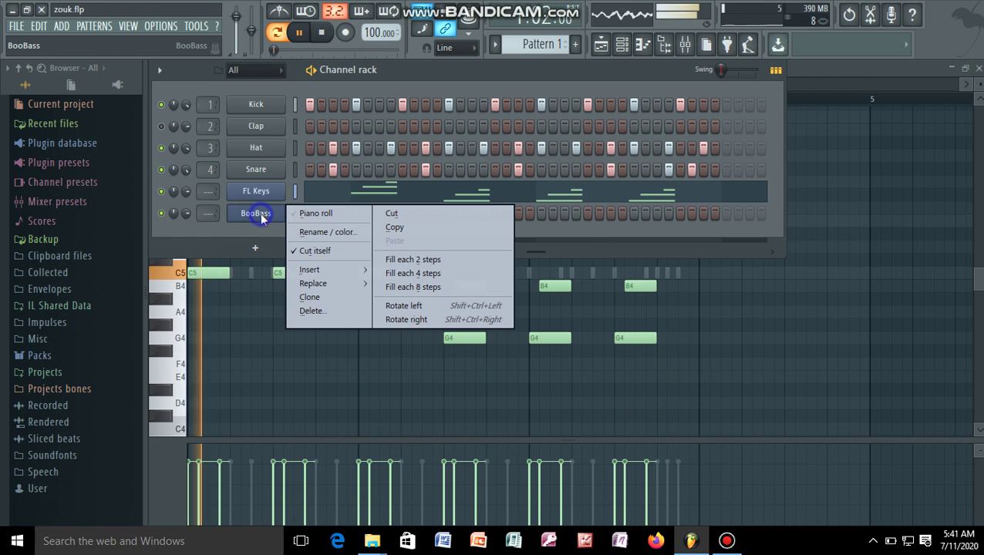
{"action": "left_click", "coordinate": [326, 215]}
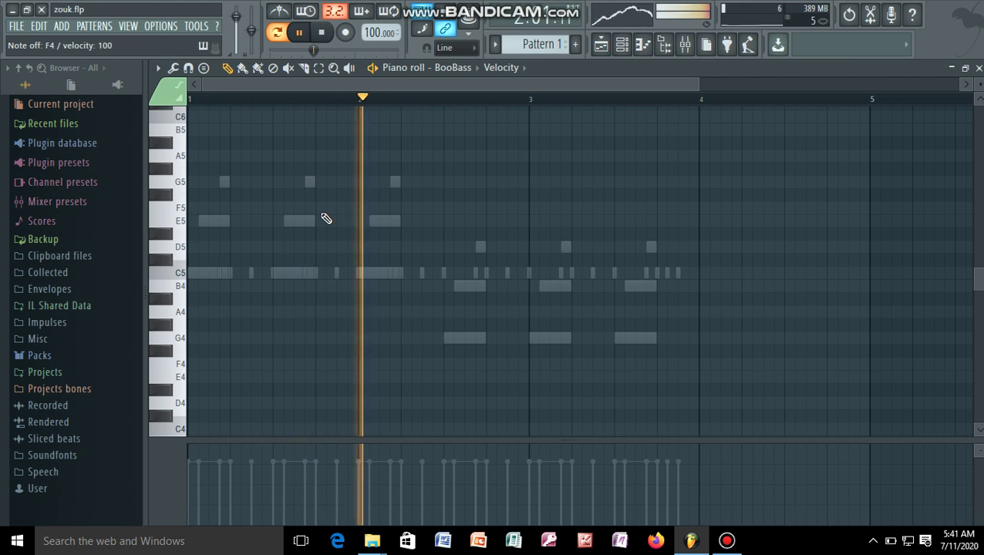
Draw a C5 bass note at the start of bar 1 and lengthen it to half a bar.
{"action": "left_click", "coordinate": [194, 274]}
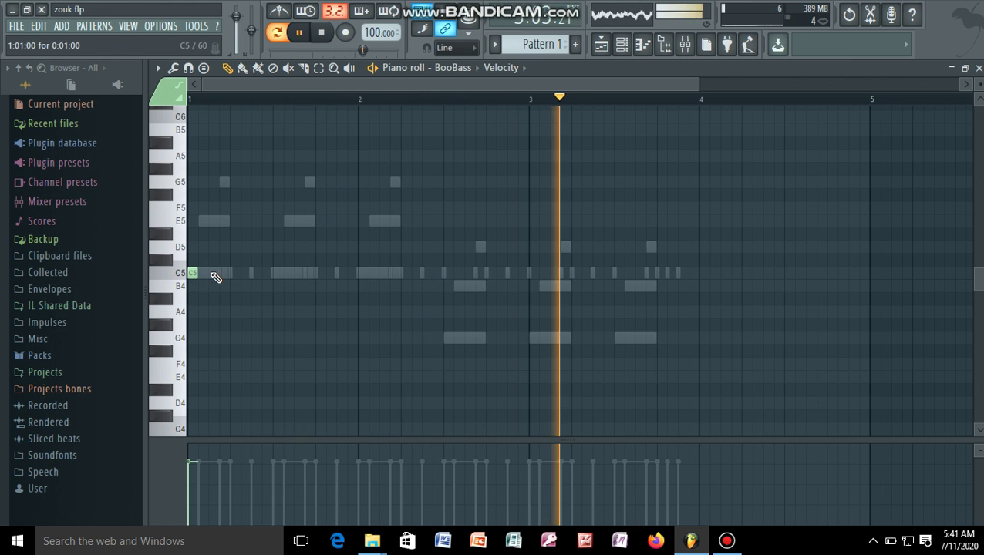
{"action": "left_click_drag", "start_coordinate": [222, 275], "coordinate": [272, 279]}
{"action": "key", "text": "space"}
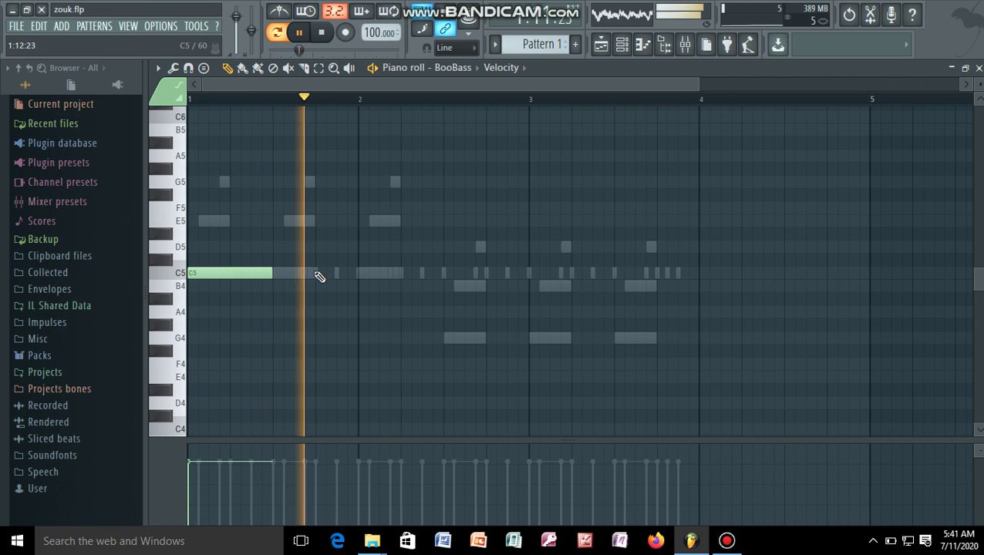
{"action": "left_click", "coordinate": [274, 274]}
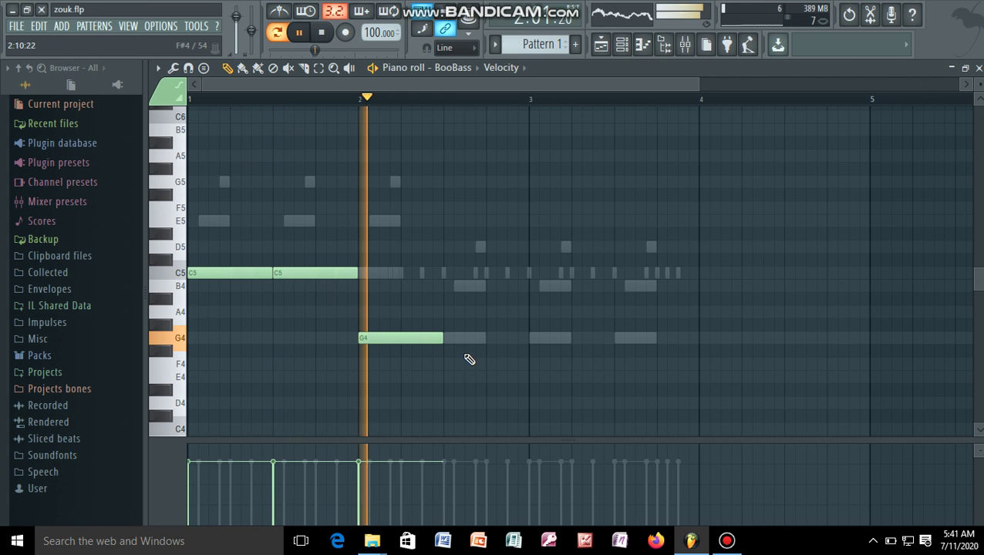
{"action": "right_click", "coordinate": [403, 339]}
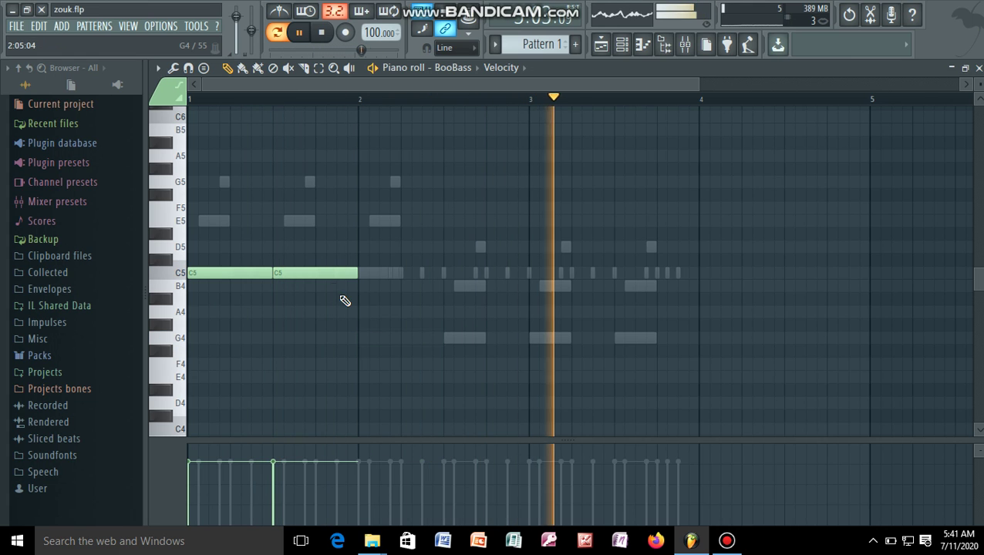
{"action": "right_click", "coordinate": [322, 273]}
Shorten the C5 note to four steps, and add E5 at step 2 and G5 at step 4, all ending together.
{"action": "left_click_drag", "start_coordinate": [271, 273], "coordinate": [229, 273]}
{"action": "left_click", "coordinate": [205, 222]}
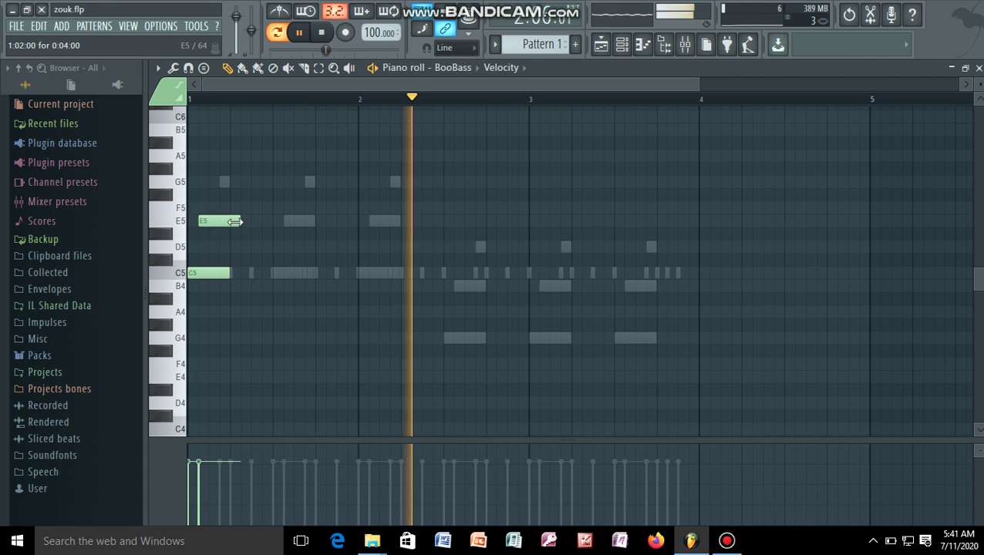
{"action": "left_click", "coordinate": [223, 183]}
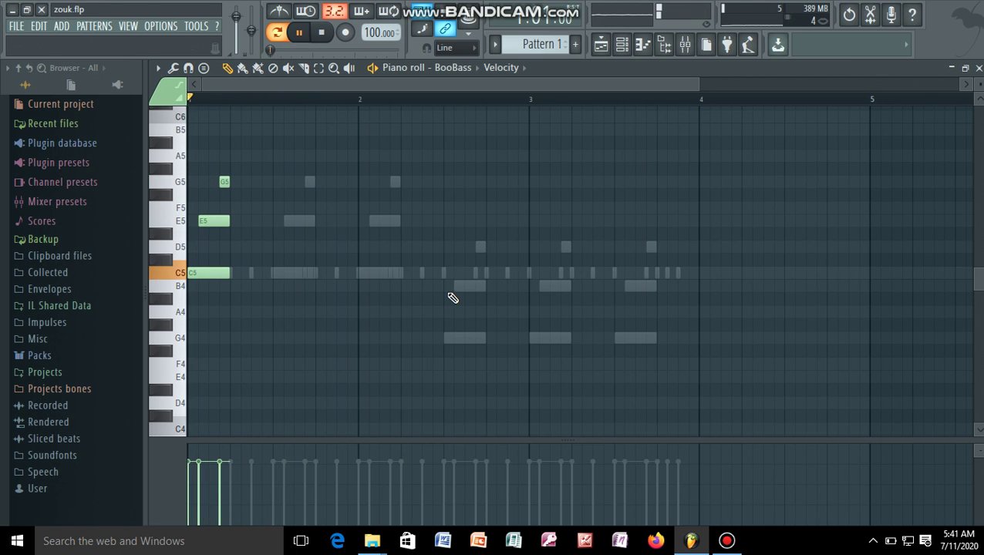
Add G4, B4 and D5 bass notes at steps 9, 10 and 12 of bar 2, all ending with step 12.
{"action": "left_click", "coordinate": [449, 340]}
{"action": "left_click_drag", "start_coordinate": [455, 337], "coordinate": [484, 337]}
{"action": "left_click", "coordinate": [461, 286]}
{"action": "left_click", "coordinate": [478, 247]}
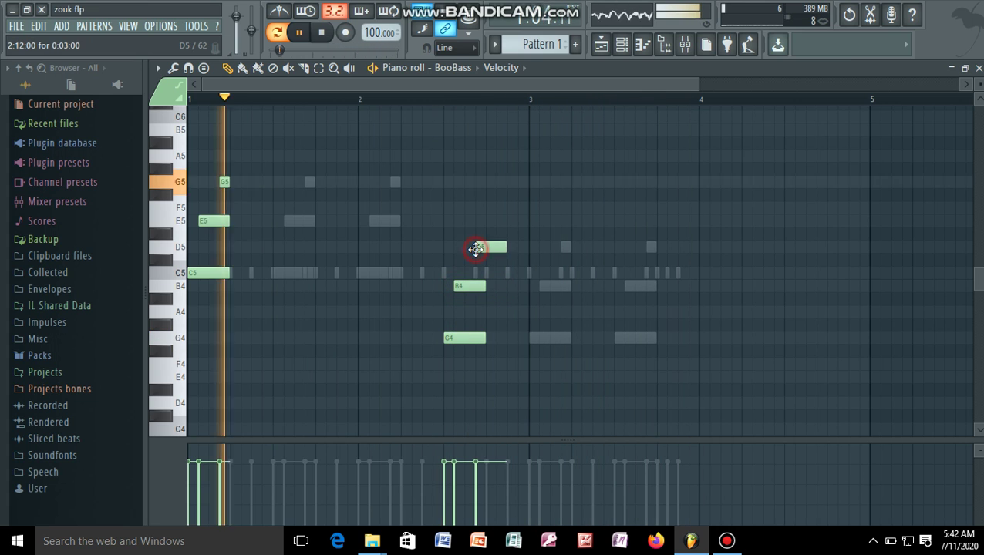
{"action": "left_click_drag", "start_coordinate": [496, 249], "coordinate": [487, 248]}
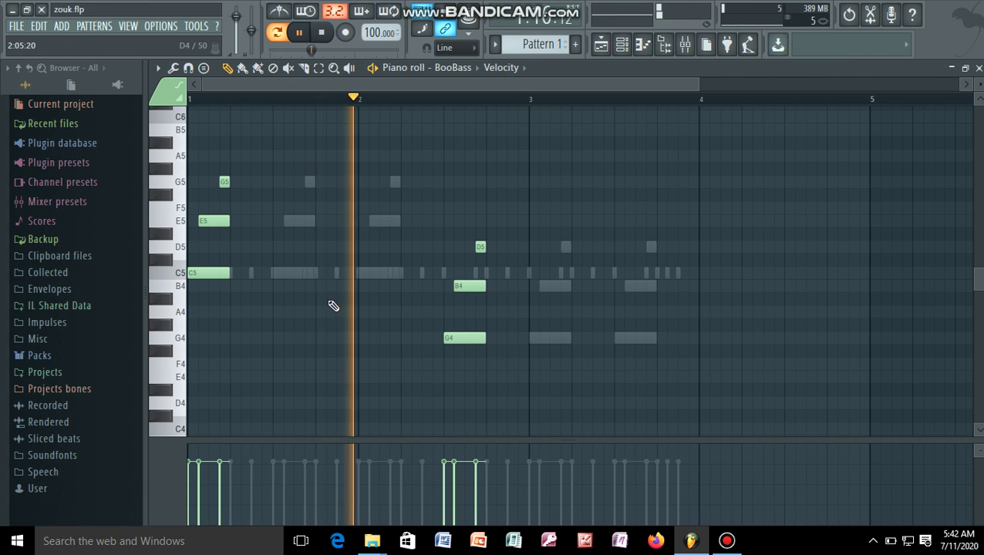
Add one-step C5, D5 and D5 notes at steps 13, 14 and 16 of bar 1, and a four-step C5 starting bar 2.
{"action": "left_click", "coordinate": [319, 273]}
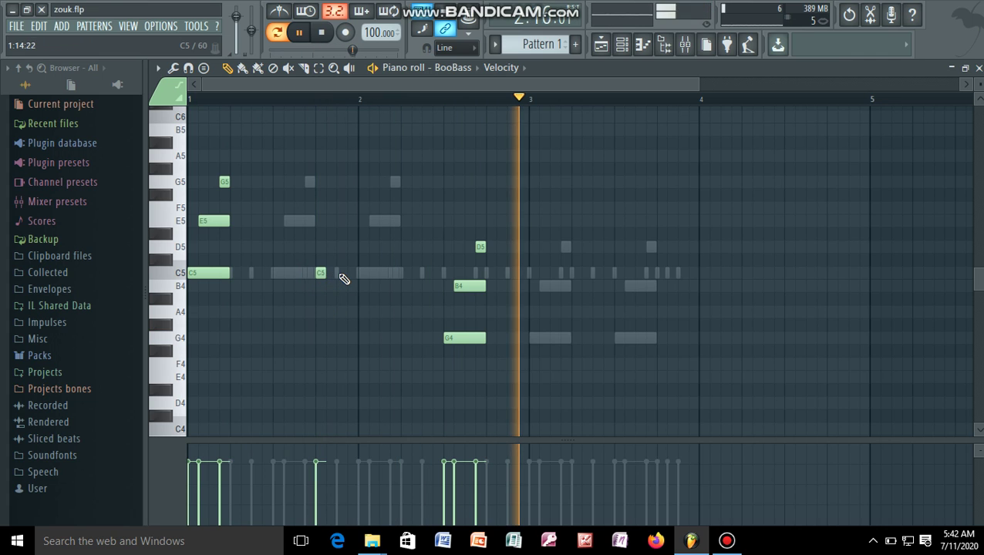
{"action": "left_click", "coordinate": [326, 249]}
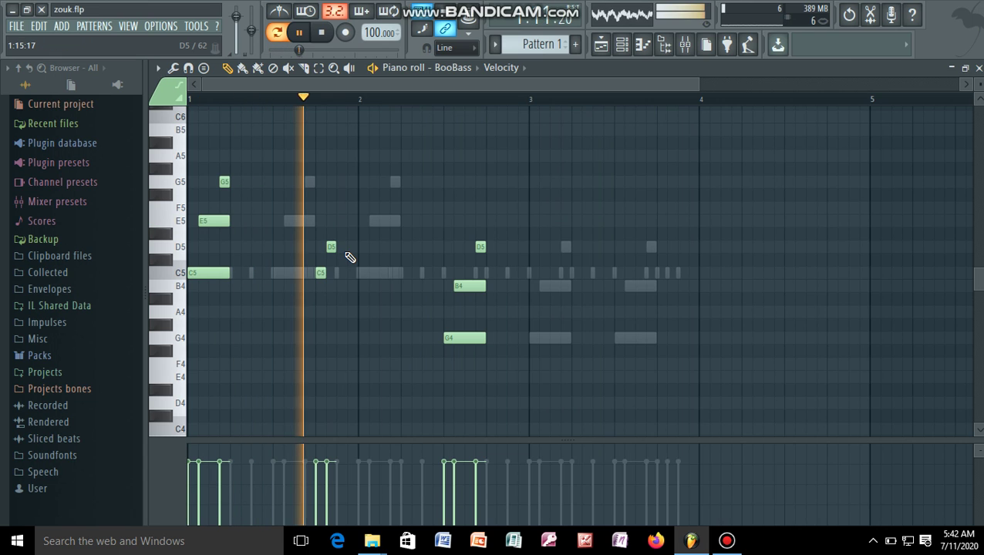
{"action": "left_click", "coordinate": [348, 246]}
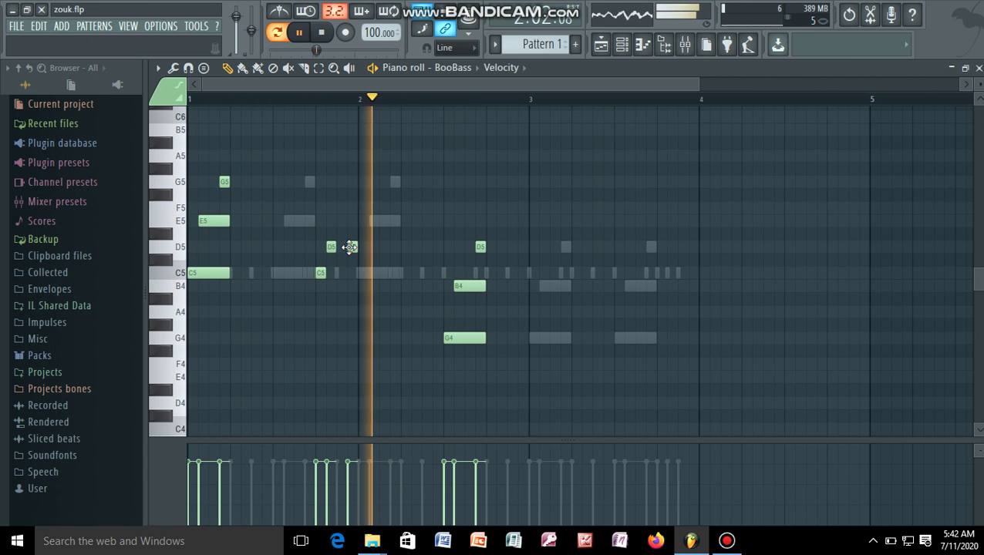
{"action": "left_click", "coordinate": [359, 272]}
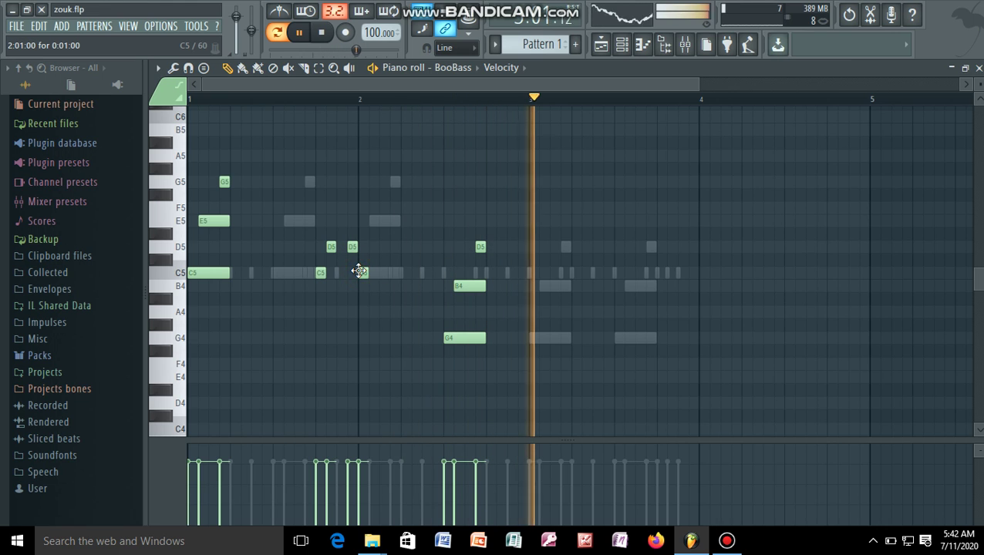
{"action": "left_click_drag", "start_coordinate": [368, 273], "coordinate": [398, 279]}
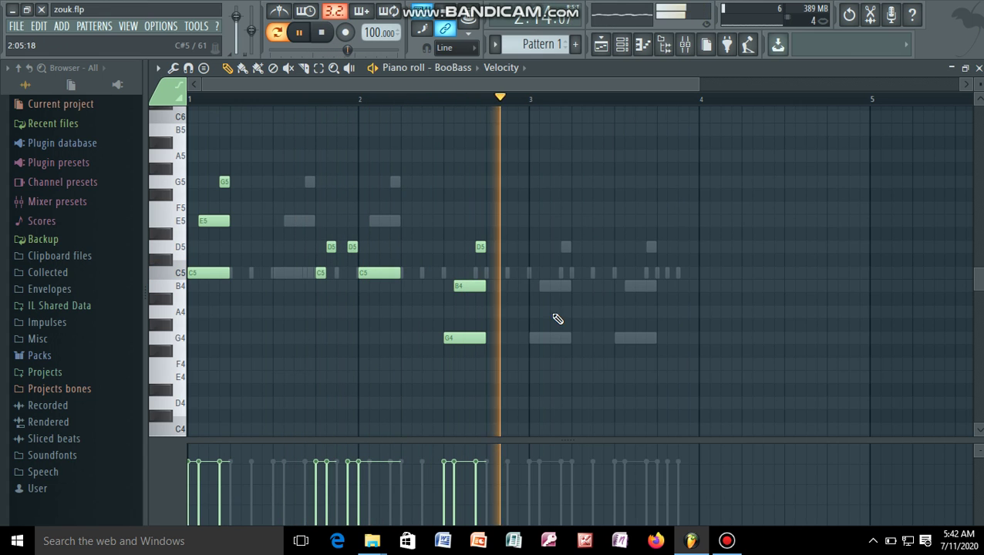
Delete the G4 note from bar 2 and try a three-step C5 note at step 2 of bar 3.
{"action": "right_click", "coordinate": [465, 339]}
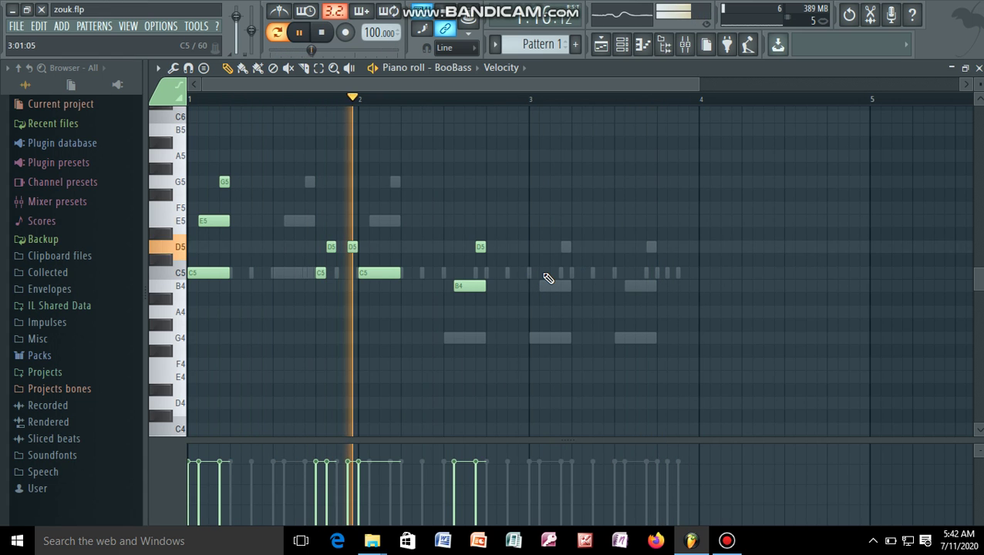
{"action": "left_click", "coordinate": [546, 274]}
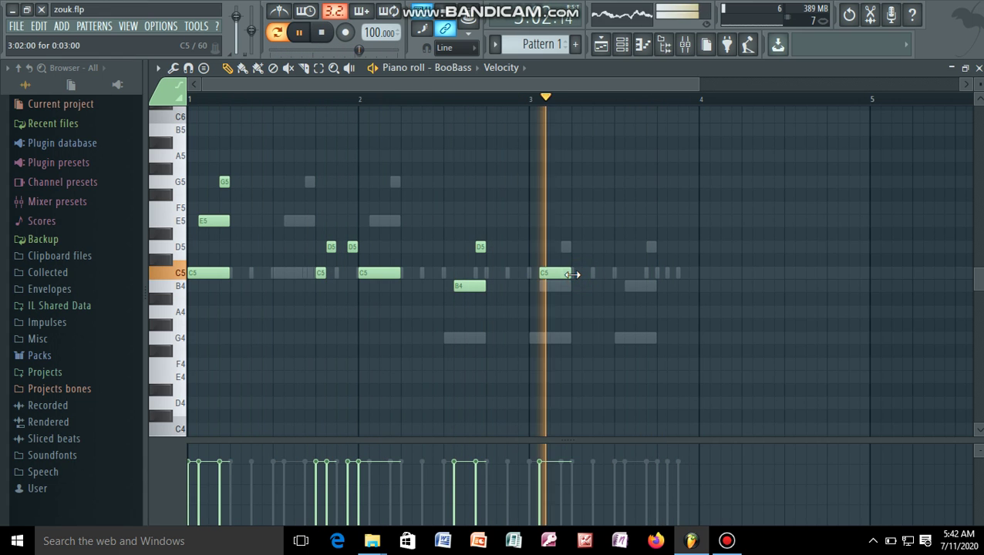
{"action": "right_click", "coordinate": [560, 275]}
Add a four-step E5 note at step 13 of bar 2 and a four-step D5 note at the start of bar 3.
{"action": "left_click", "coordinate": [488, 222]}
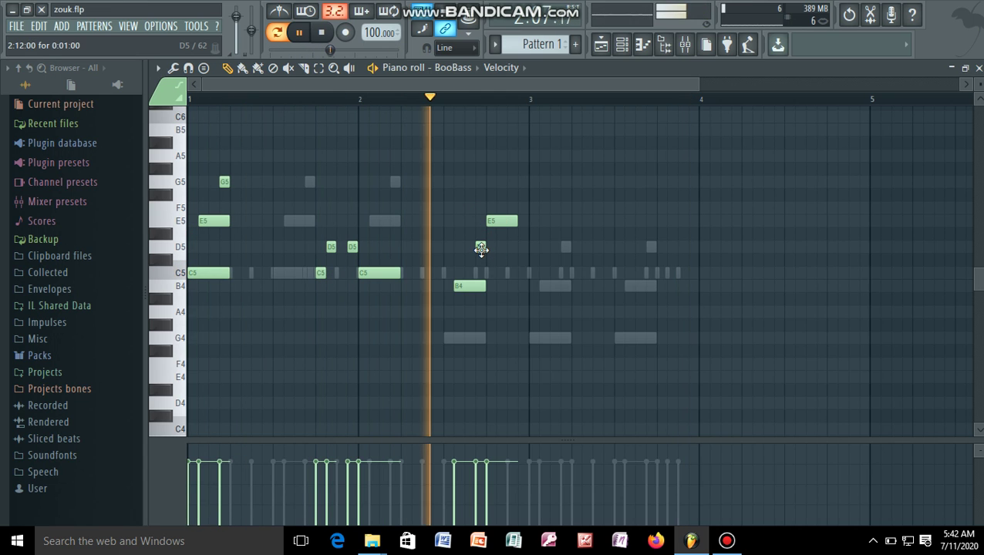
{"action": "left_click_drag", "start_coordinate": [516, 221], "coordinate": [529, 221]}
{"action": "left_click", "coordinate": [531, 247]}
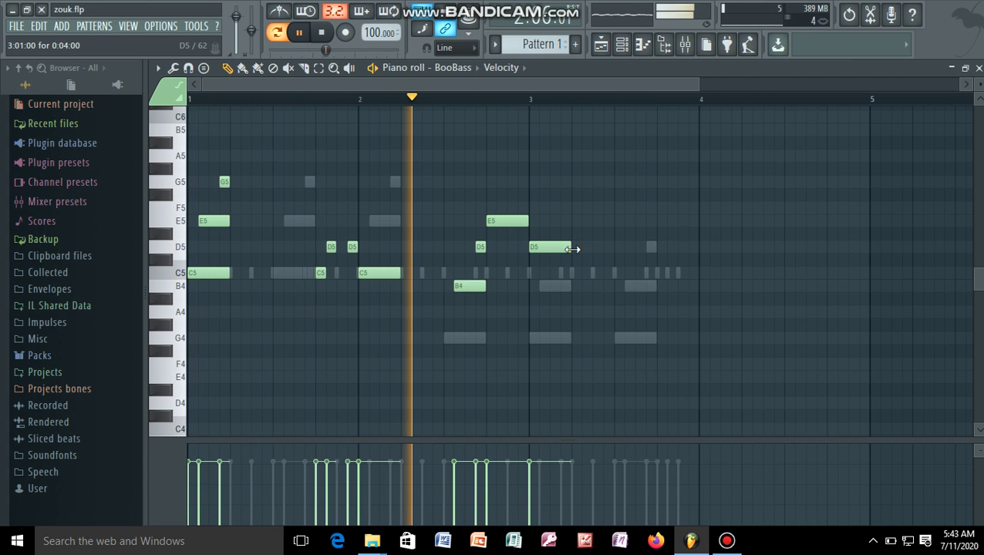
Add one-step D5, E5 and D5 notes at steps 12 to 14 of bar 3 and a two-step E5 at step 15, and stop playback.
{"action": "left_click", "coordinate": [652, 247]}
{"action": "left_click_drag", "start_coordinate": [668, 248], "coordinate": [656, 247]}
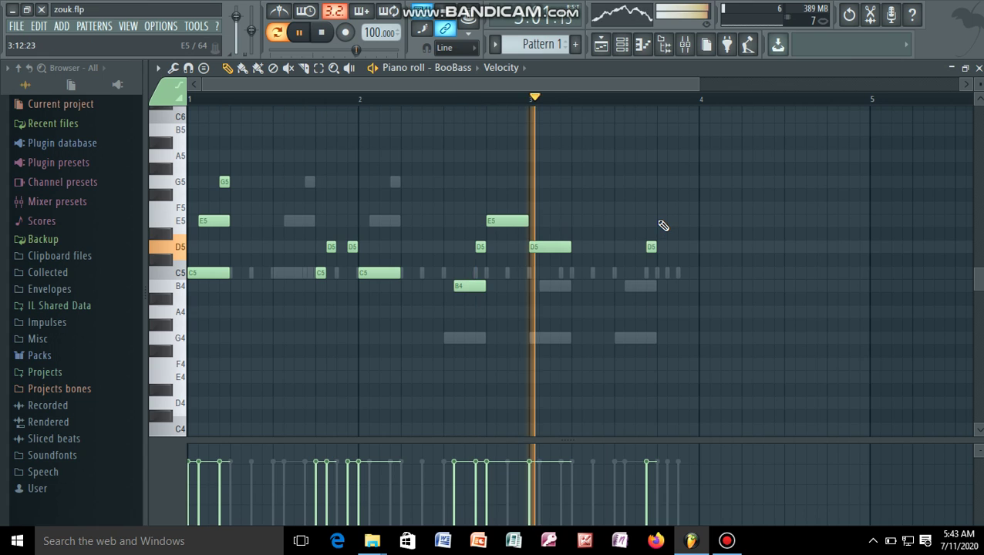
{"action": "left_click", "coordinate": [660, 222]}
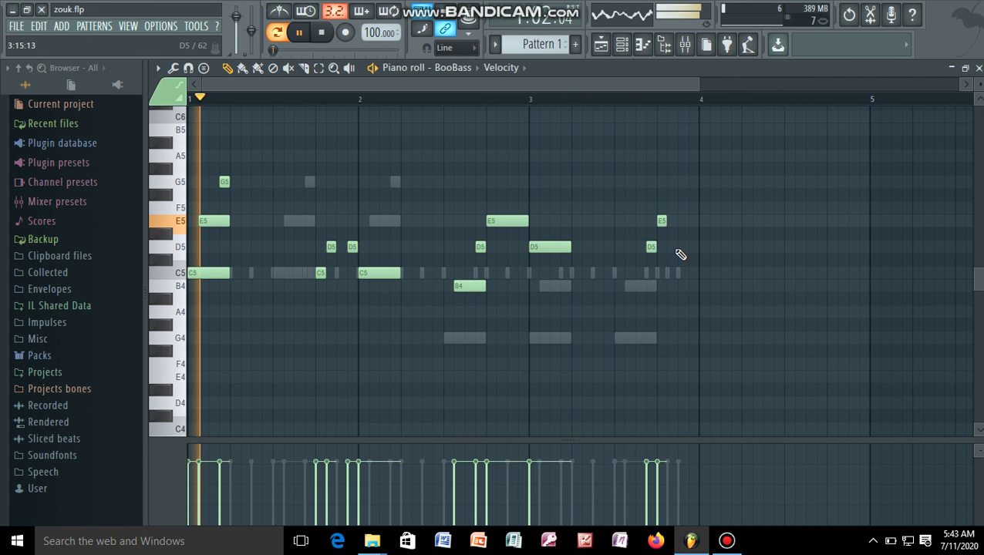
{"action": "right_click", "coordinate": [670, 247]}
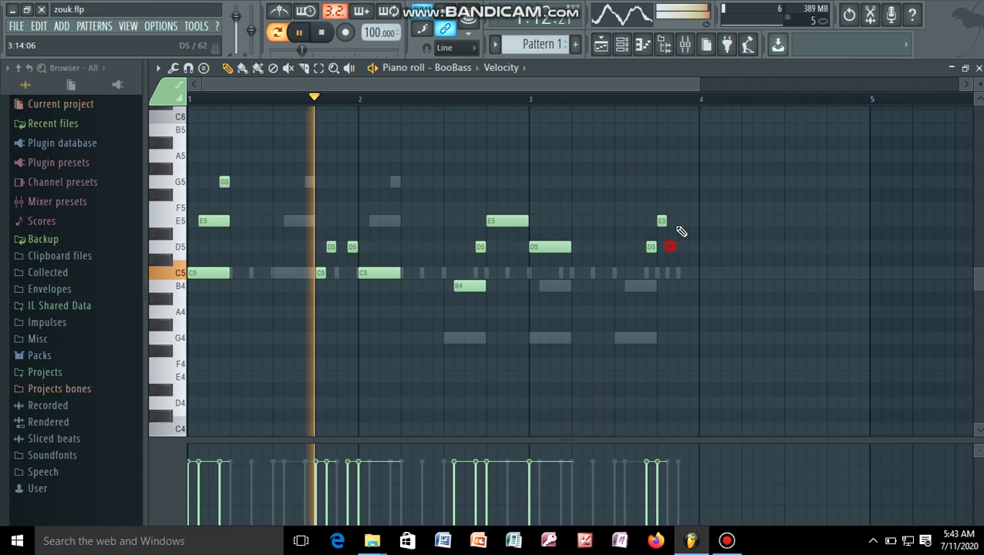
{"action": "left_click", "coordinate": [682, 222]}
{"action": "left_click", "coordinate": [671, 246]}
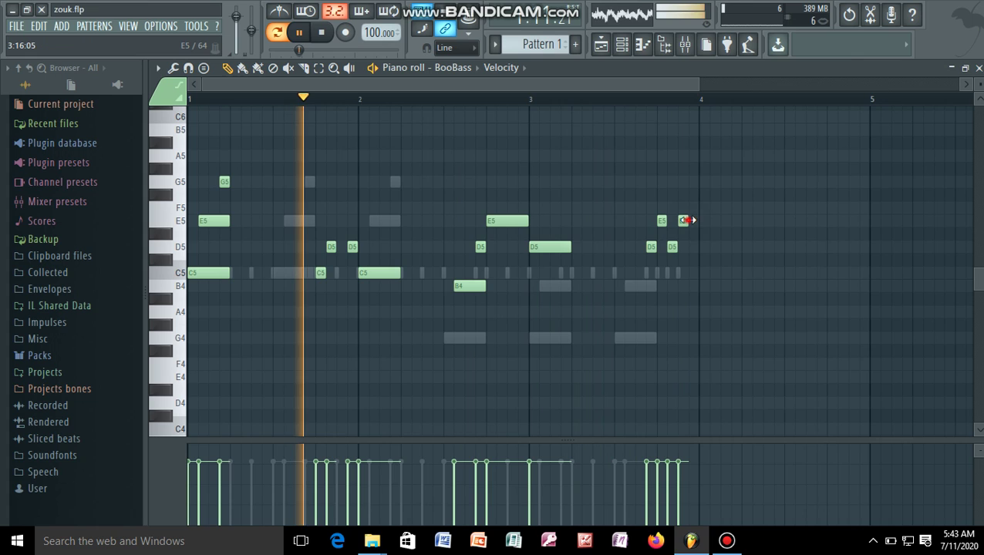
{"action": "left_click_drag", "start_coordinate": [695, 220], "coordinate": [696, 219]}
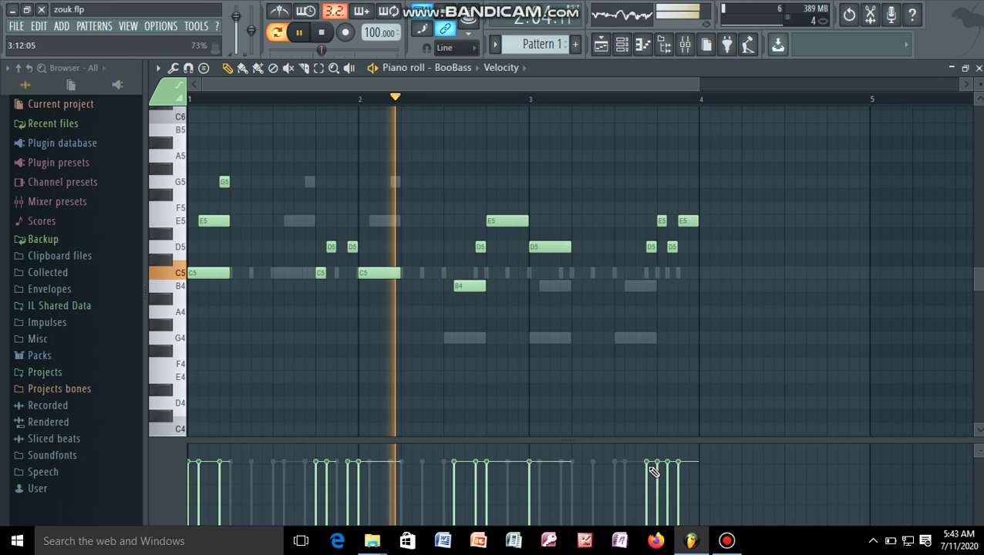
{"action": "key", "text": "space"}
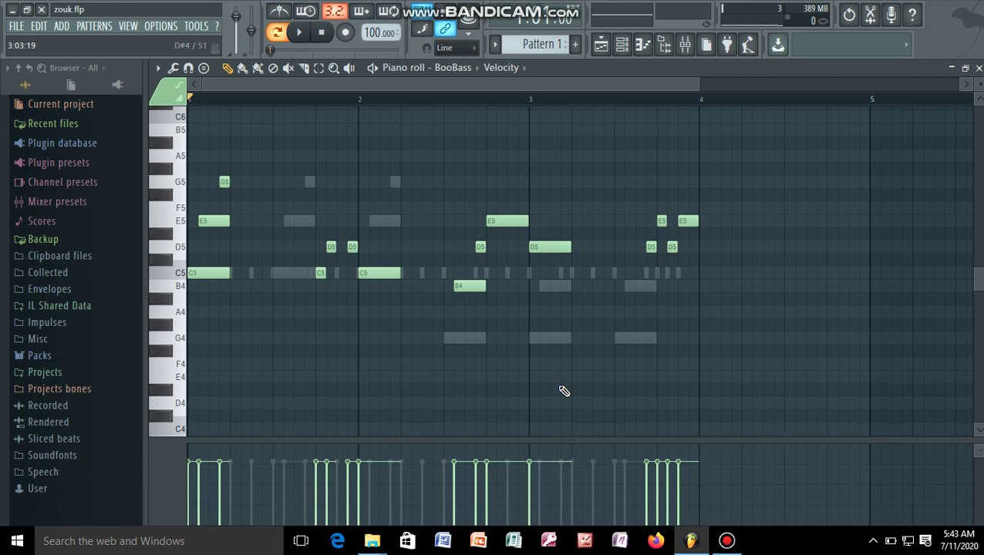
{"action": "left_click", "coordinate": [726, 541]}
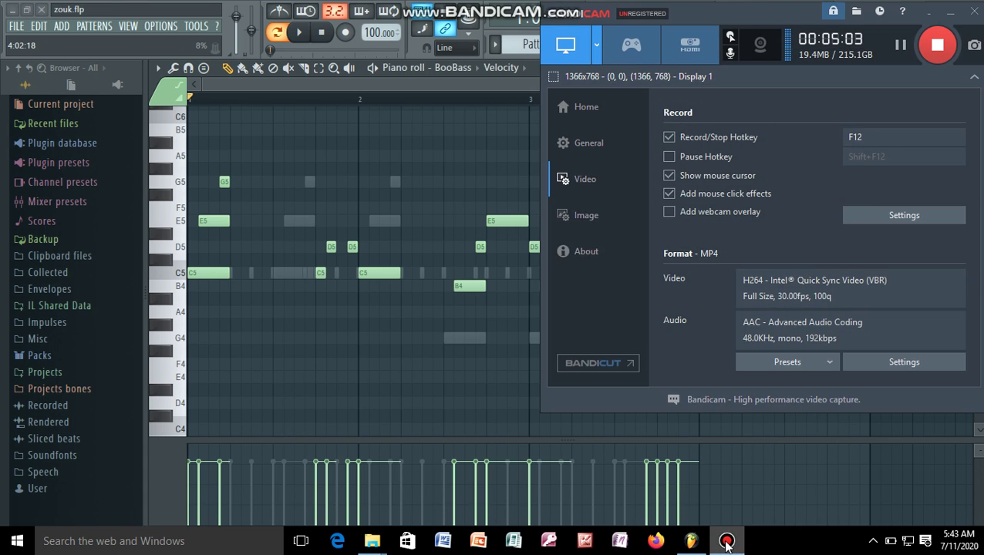